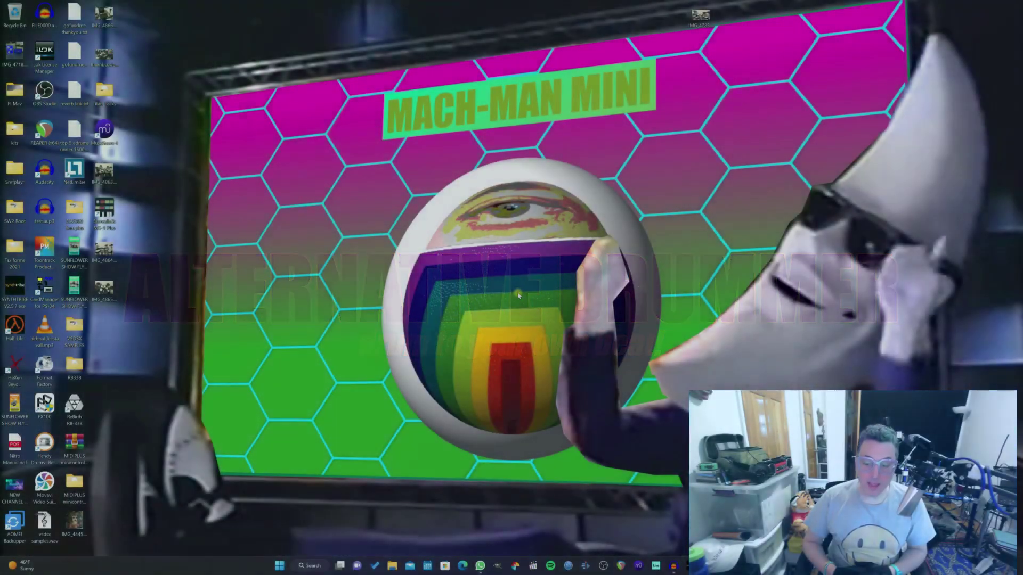
# Step: Bring the Audacity window forward from the Windows taskbar
pyautogui.click(671, 565)
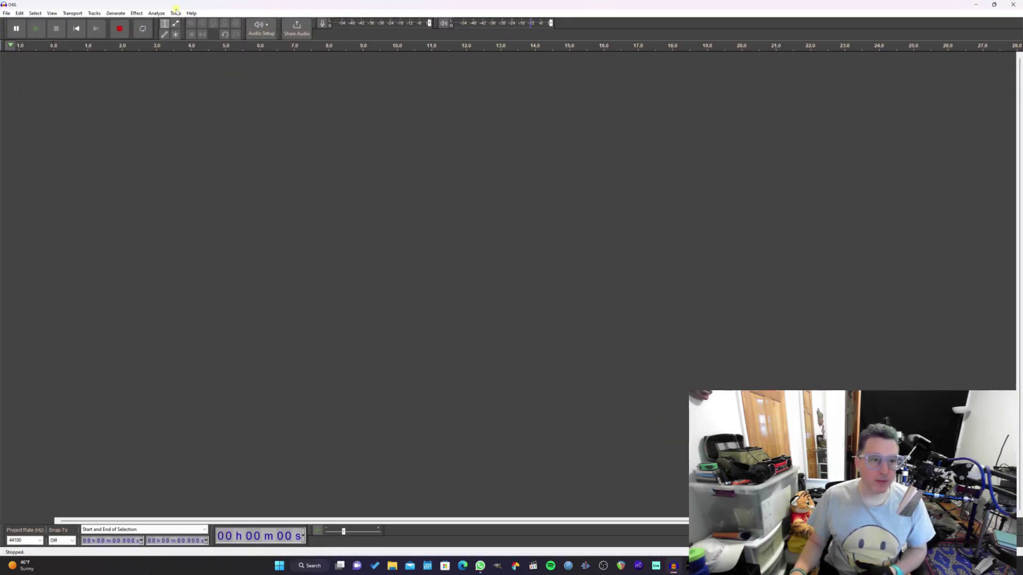
pyautogui.click(191, 13)
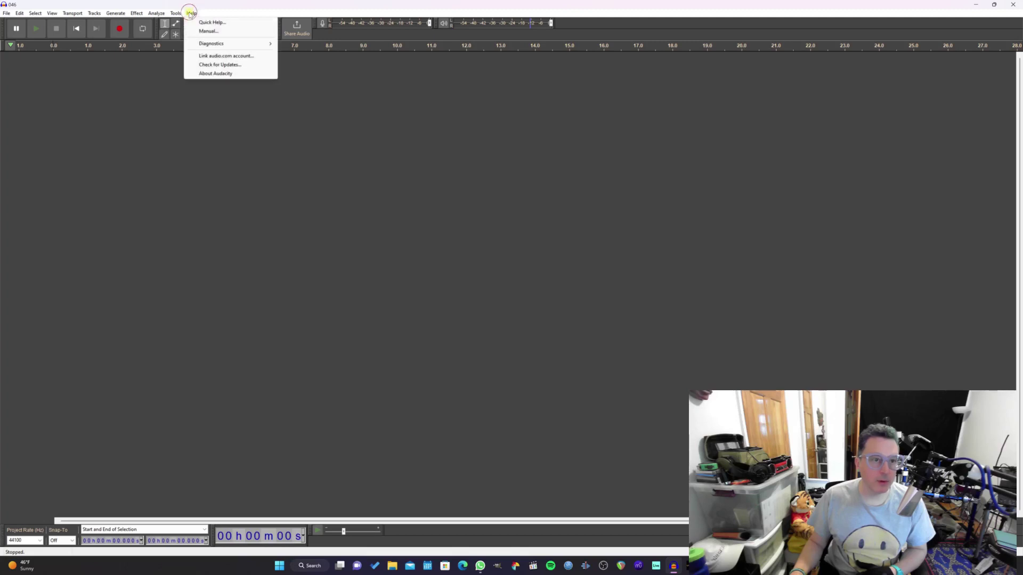
pyautogui.click(215, 73)
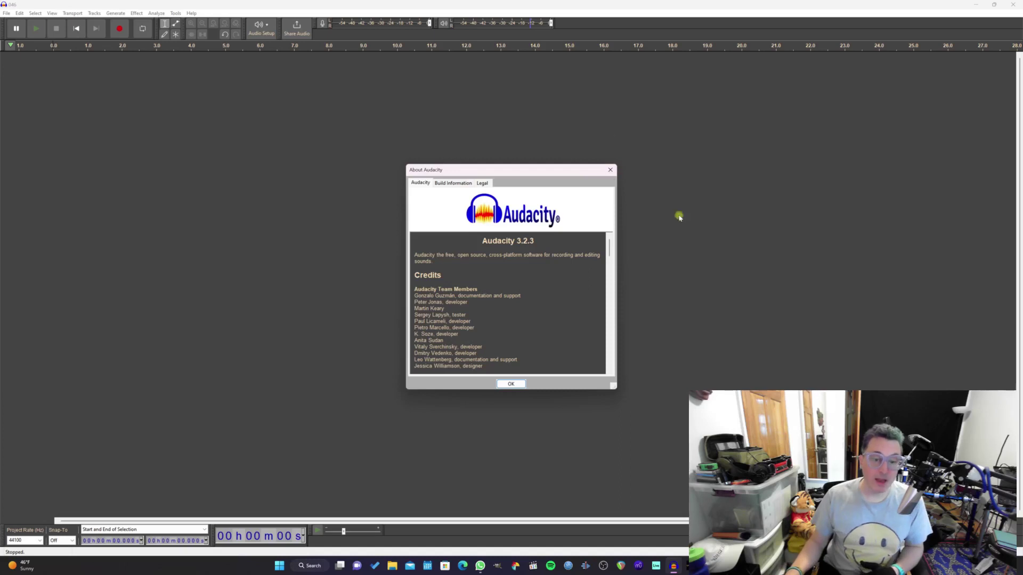
pyautogui.click(510, 384)
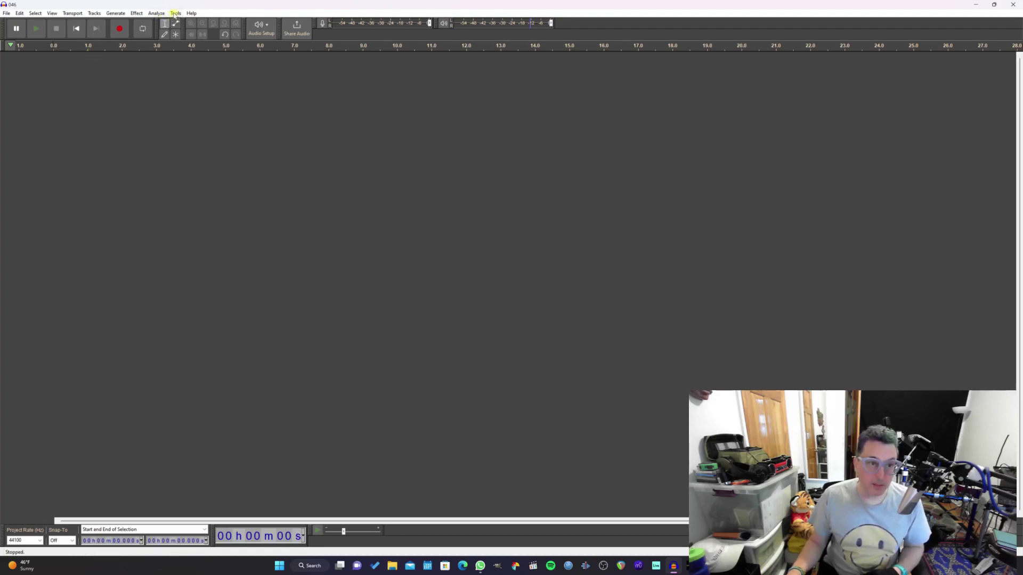
pyautogui.click(20, 13)
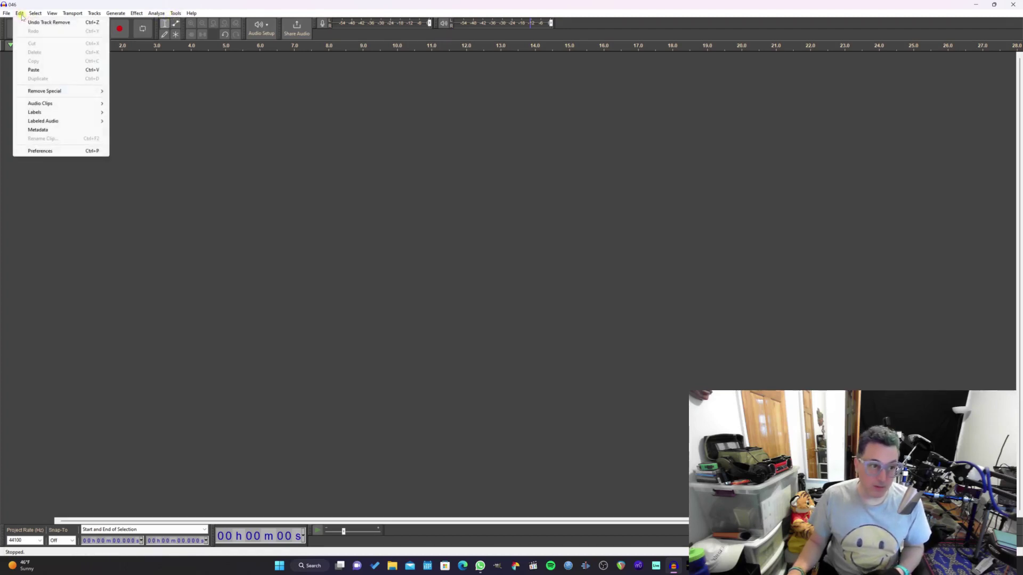
# Step: Switch the interface theme to Classic in Preferences
pyautogui.click(32, 151)
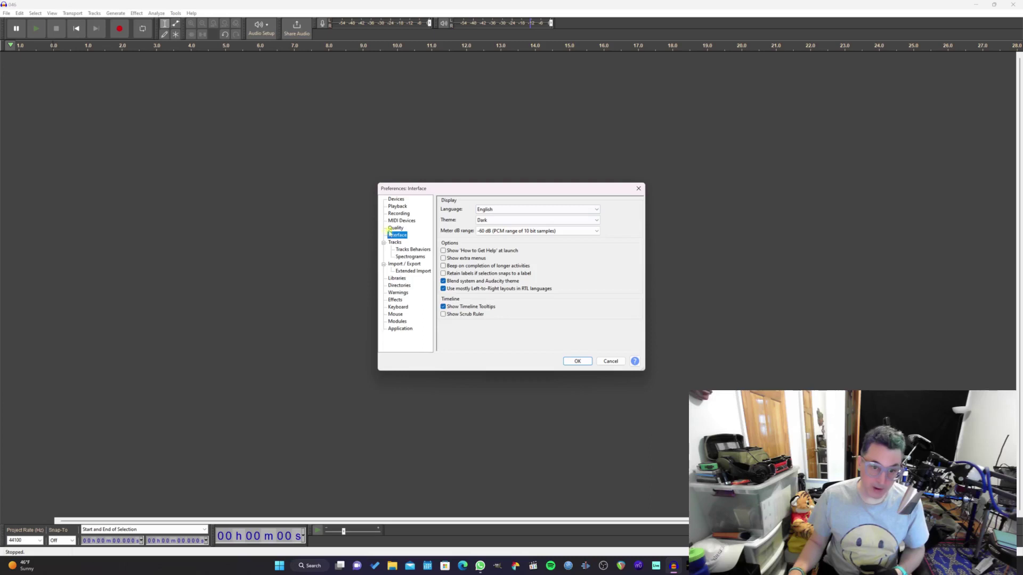
pyautogui.click(509, 221)
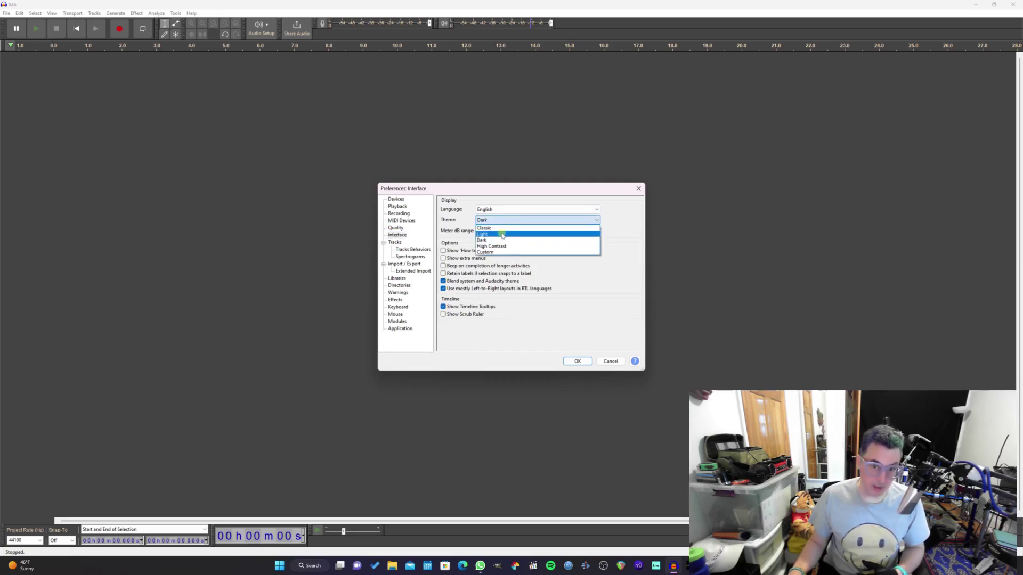
pyautogui.click(501, 227)
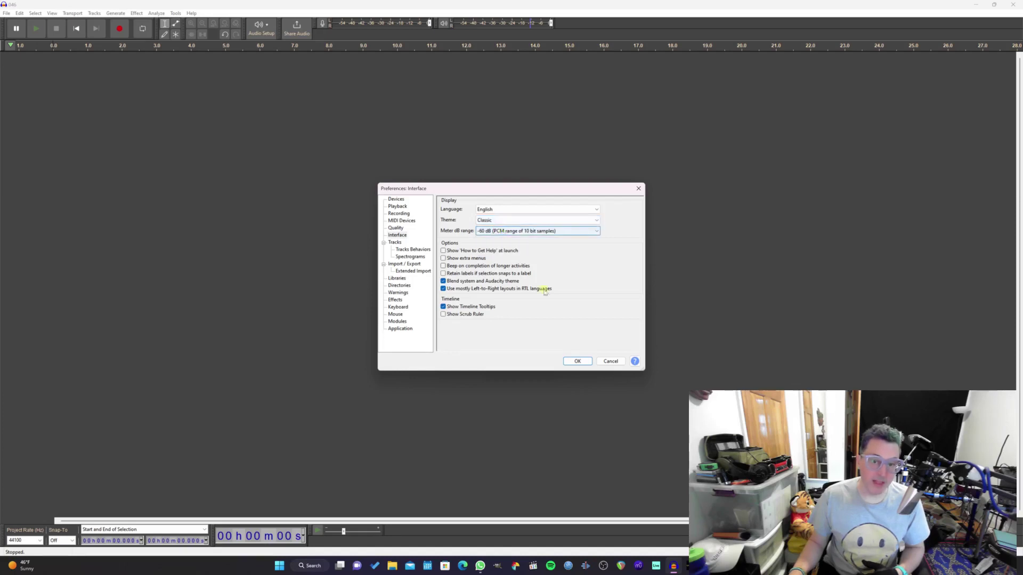
pyautogui.click(565, 363)
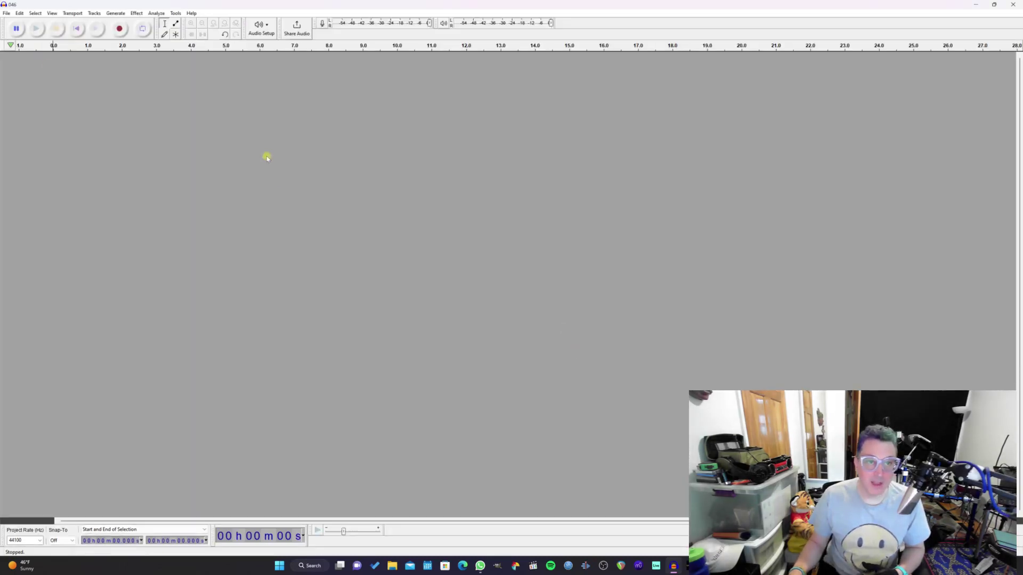
# Step: Switch the interface theme back to Dark
pyautogui.click(20, 13)
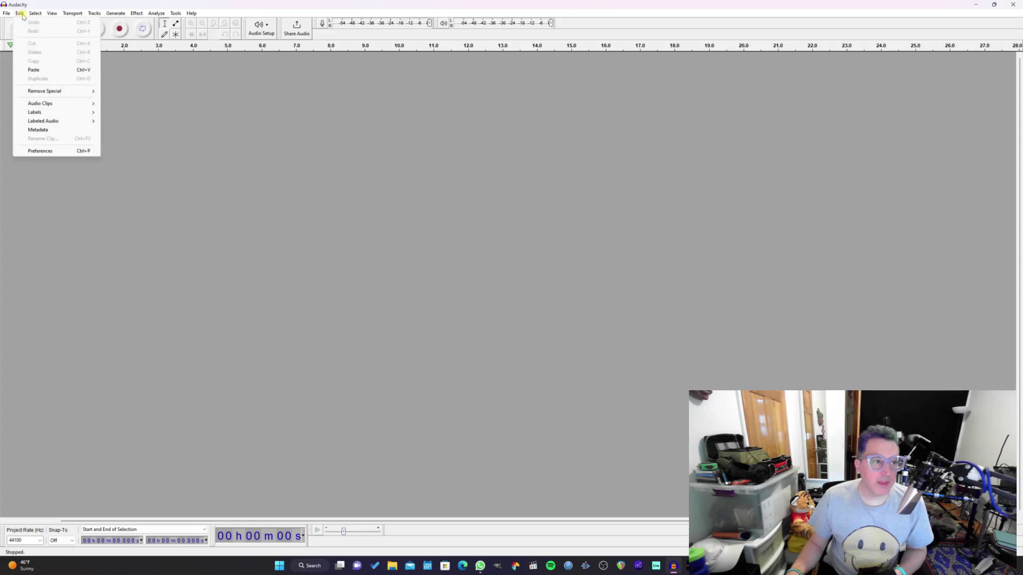
pyautogui.click(66, 151)
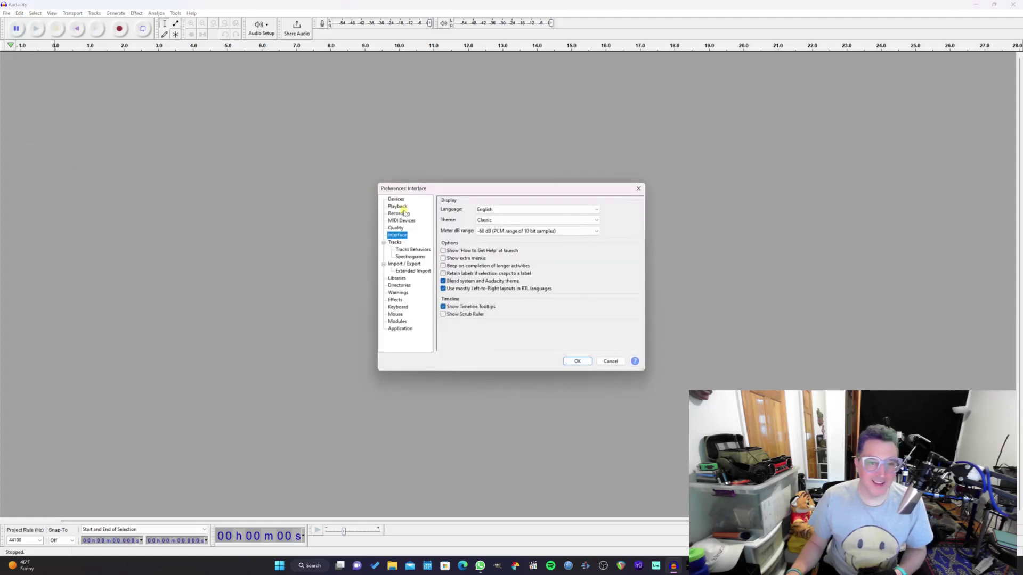
pyautogui.click(508, 220)
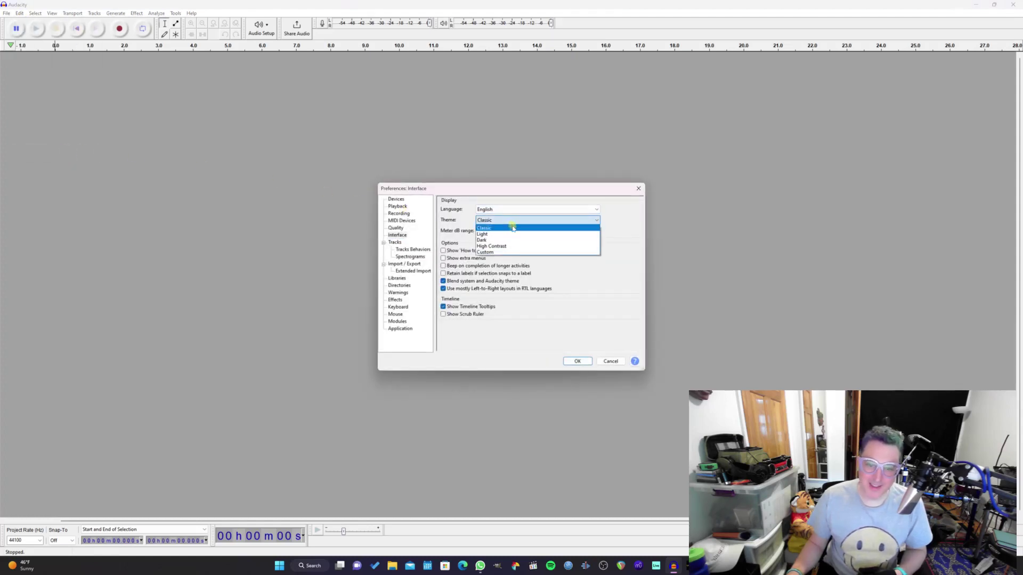
pyautogui.click(512, 241)
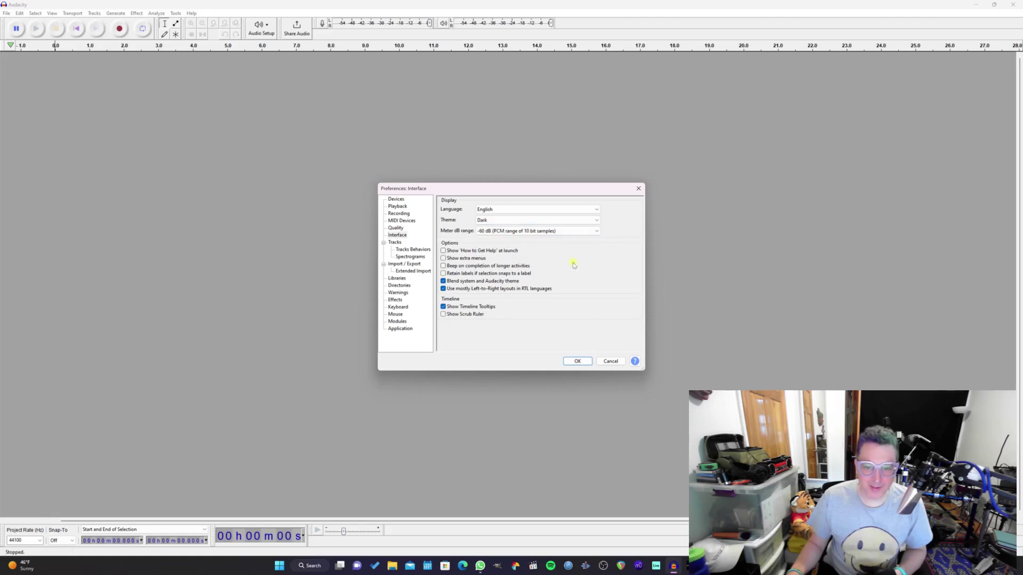
pyautogui.click(583, 362)
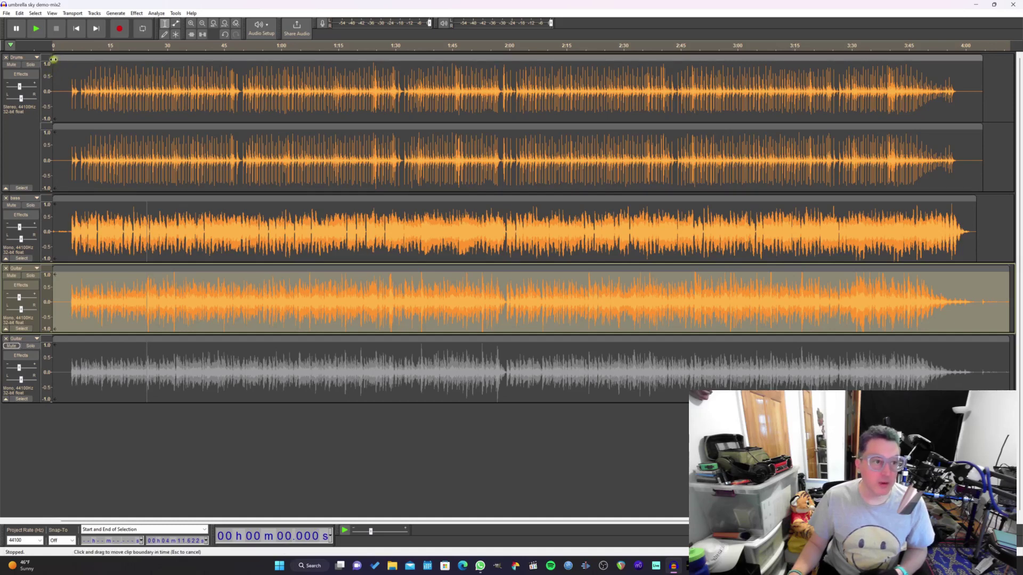
# Step: Trim the Drums clip's start, undo the trim, then move the clip to begin at 0 seconds
pyautogui.moveTo(54, 59); pyautogui.dragTo(93, 61)
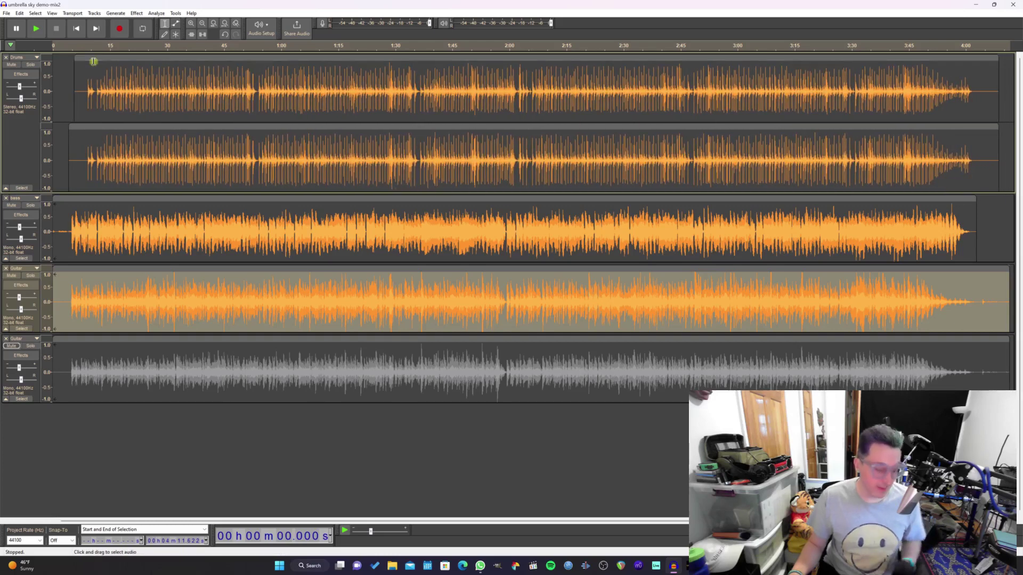
pyautogui.hotkey('ctrl', 'z')
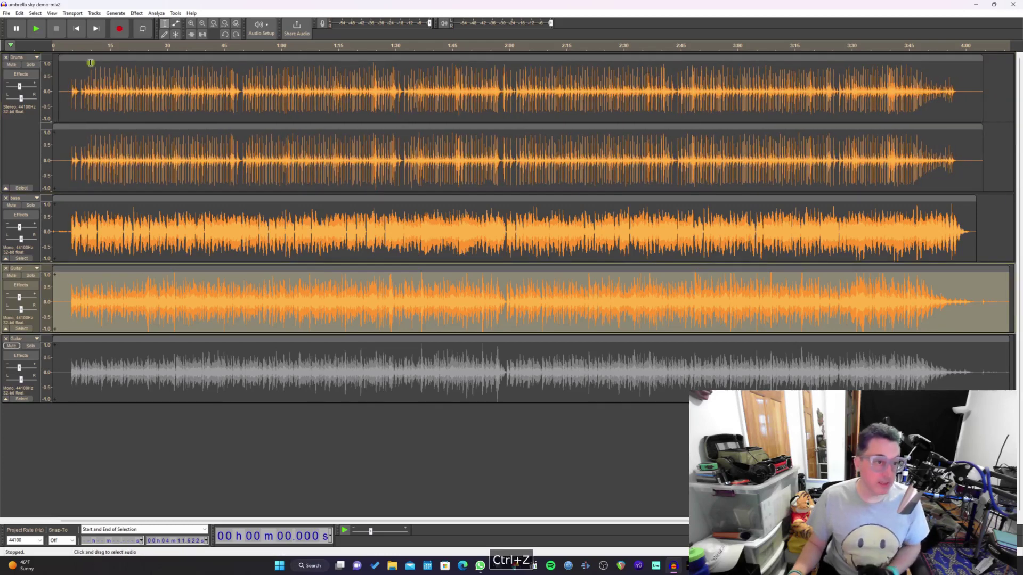
pyautogui.moveTo(57, 57); pyautogui.dragTo(1, 62)
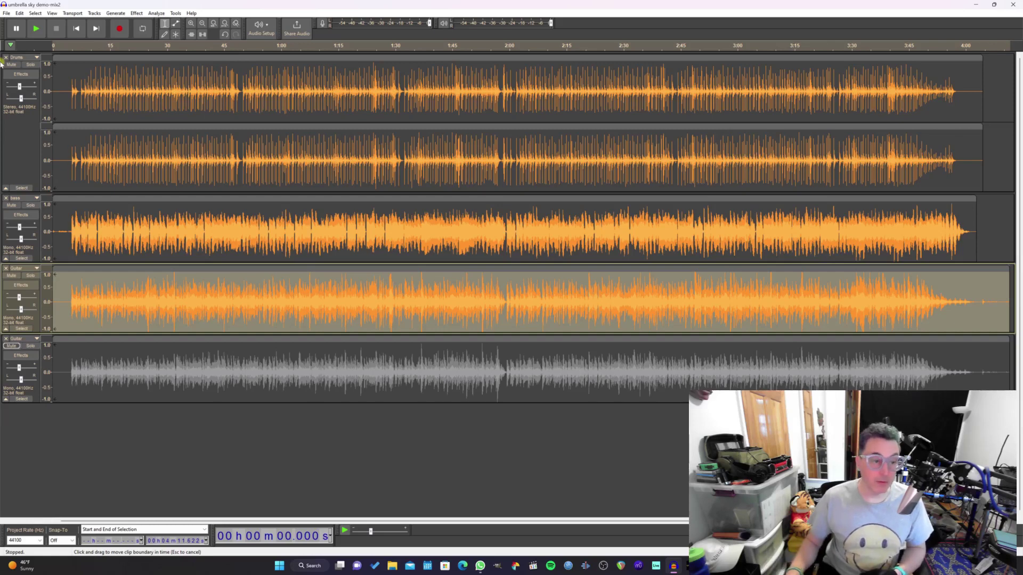
# Step: Show Audio Setup's Host choices: MME, Windows DirectSound and Windows WASAPI
pyautogui.click(267, 28)
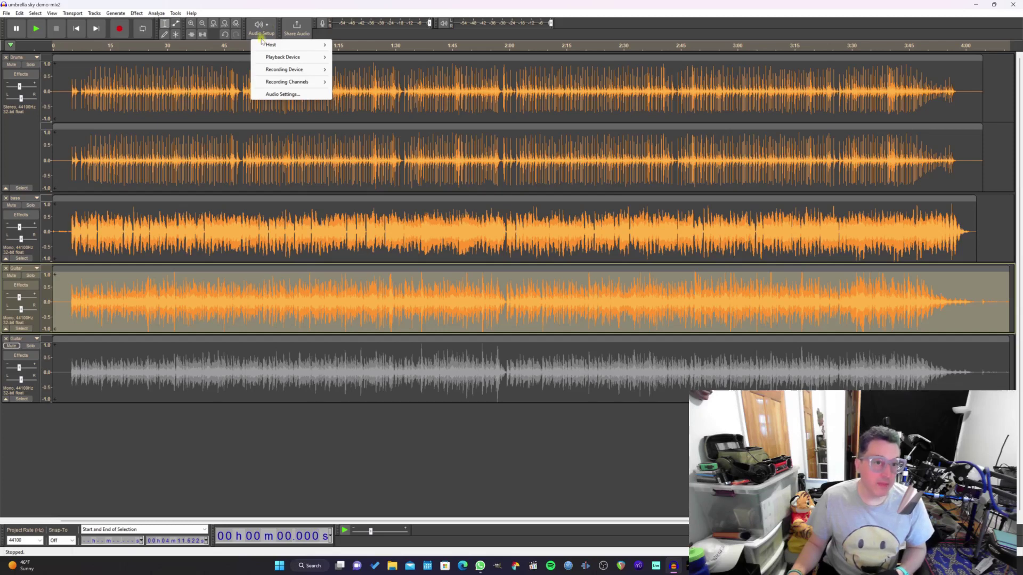
pyautogui.moveTo(273, 45)
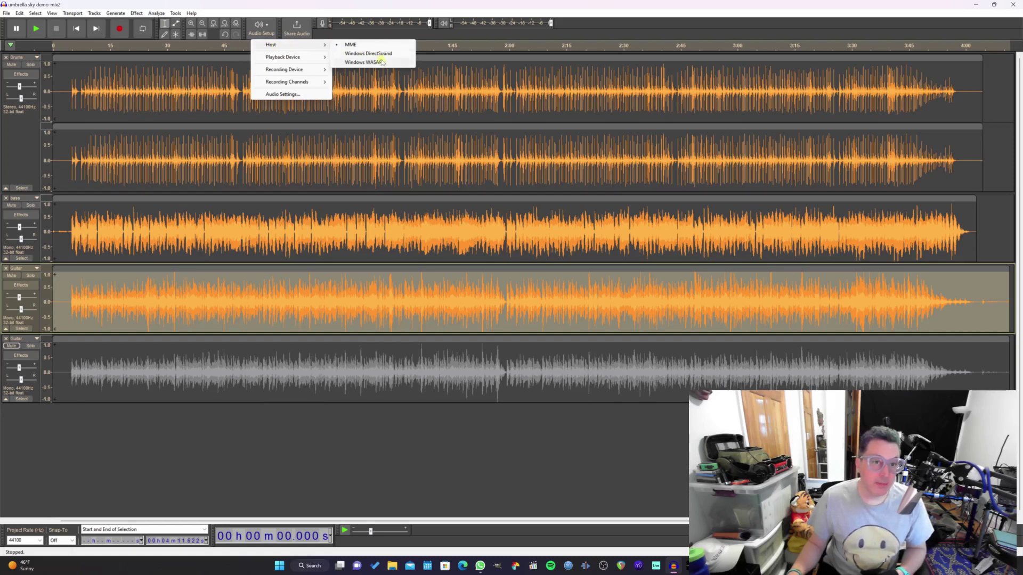
pyautogui.moveTo(313, 57)
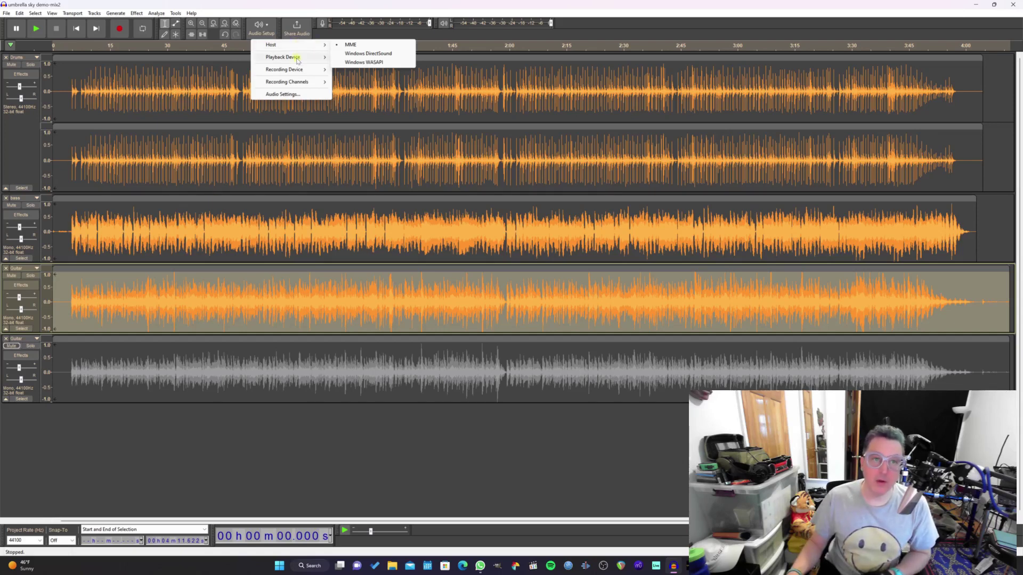
pyautogui.moveTo(297, 59)
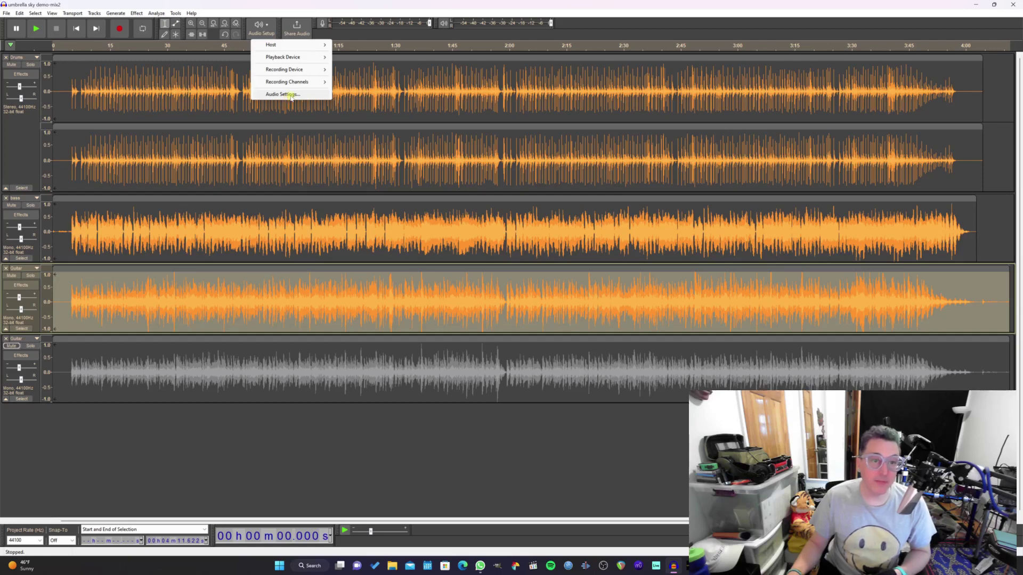
pyautogui.click(291, 96)
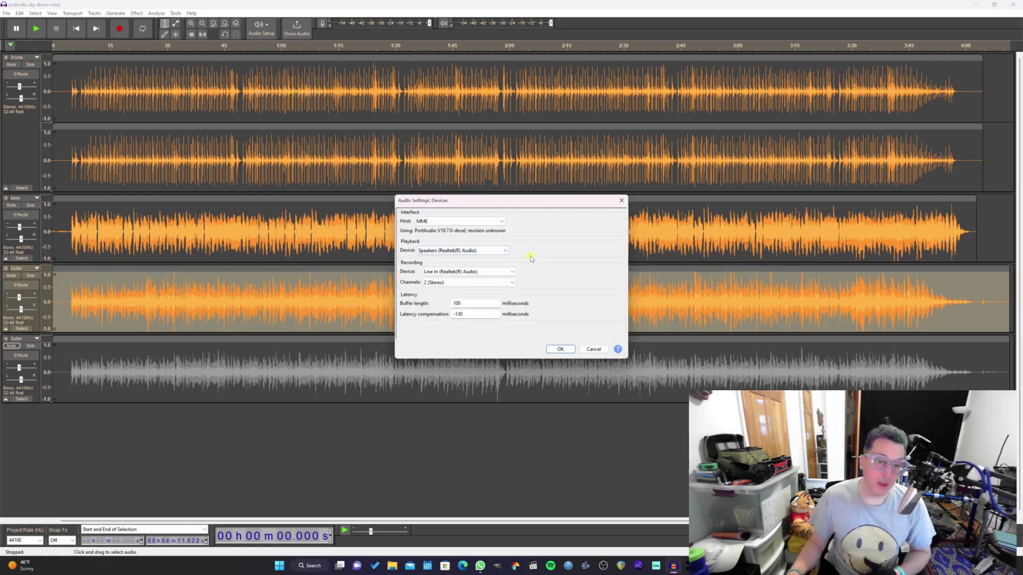
# Step: Review the MME device settings, 100 ms buffer and -130 ms latency compensation, and close unchanged
pyautogui.click(469, 282)
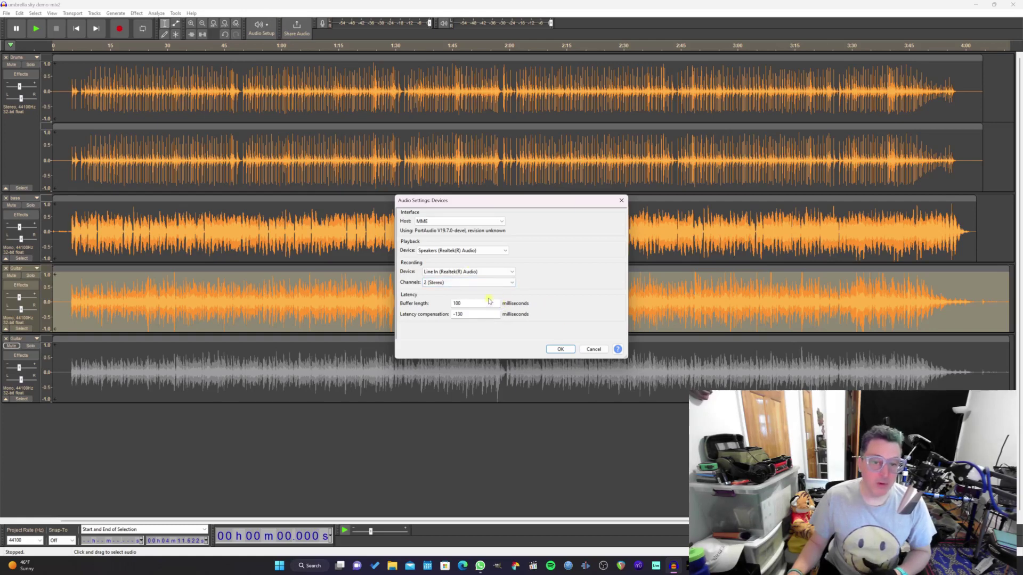
pyautogui.click(474, 304)
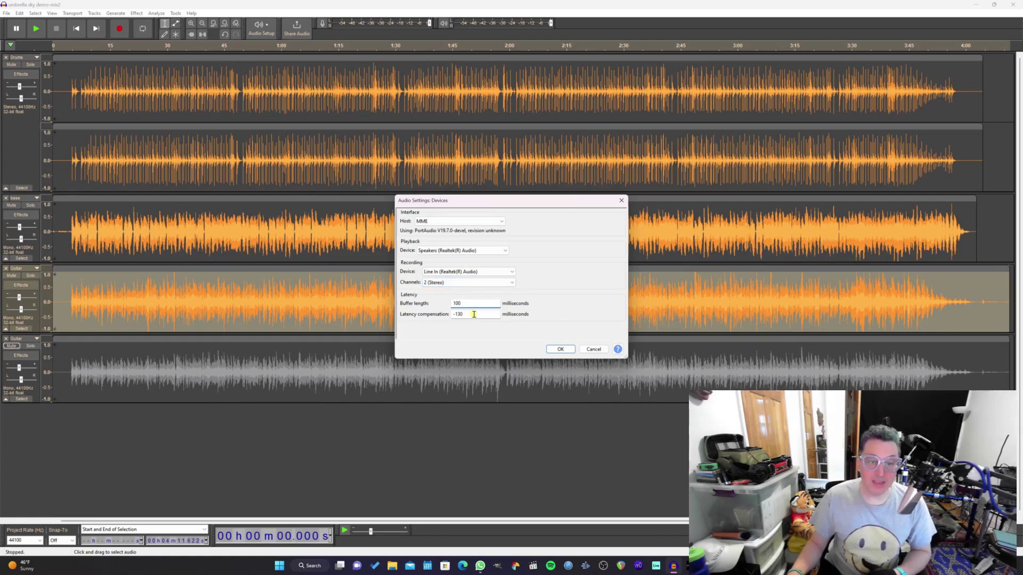
pyautogui.click(474, 315)
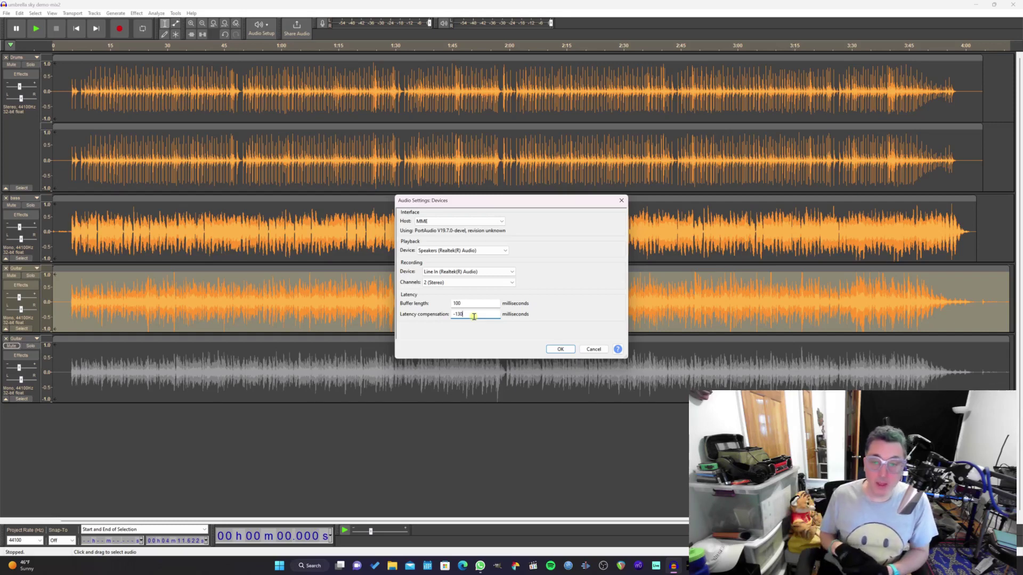
pyautogui.press('Return')
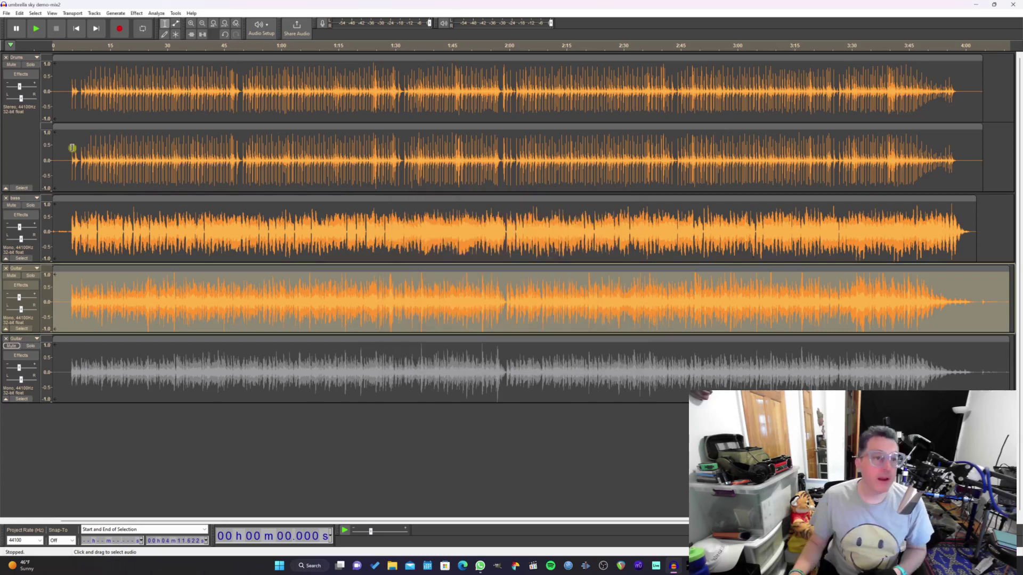
# Step: Upload the mix to audio.com as unlisted and open its 'umbrella sky demo-mix2' page
pyautogui.click(298, 28)
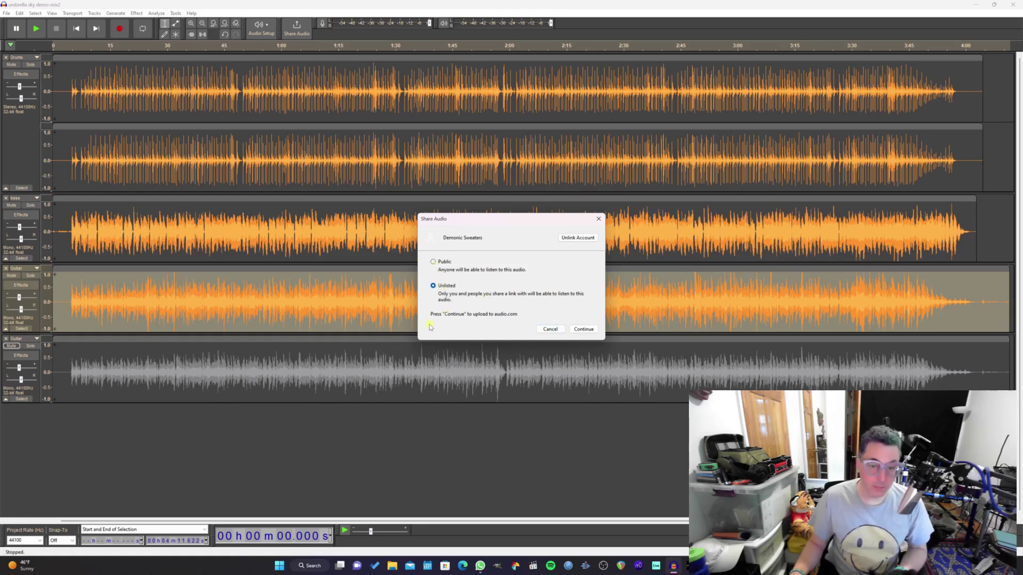
pyautogui.click(582, 329)
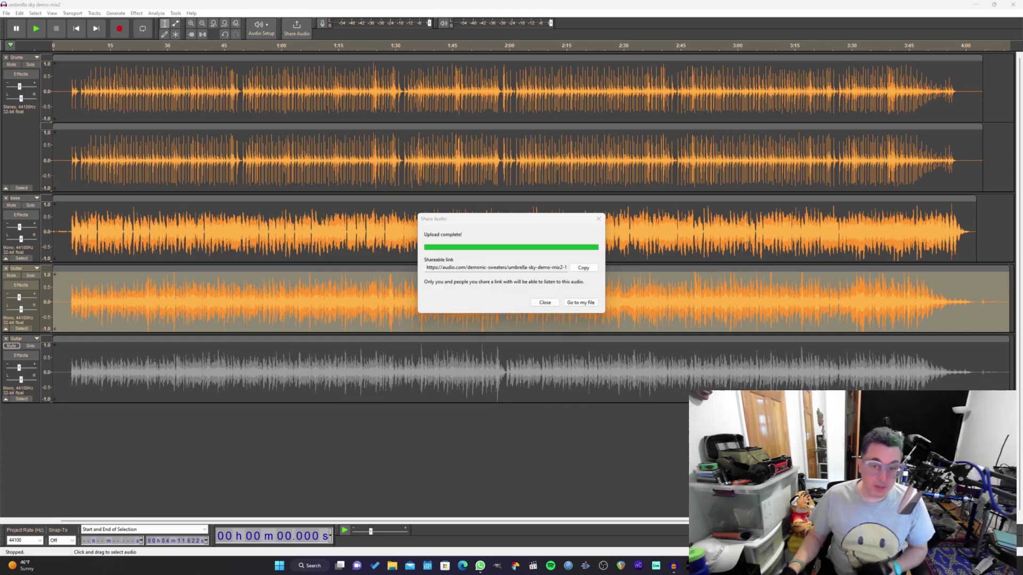
pyautogui.click(588, 303)
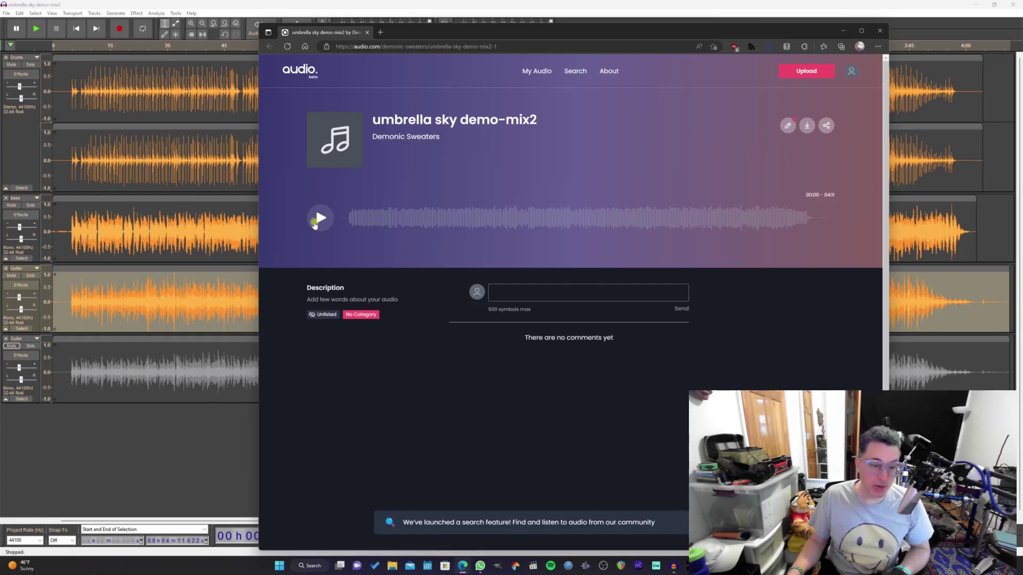
# Step: Play and pause the uploaded track on audio.com, then return to Audacity
pyautogui.click(318, 220)
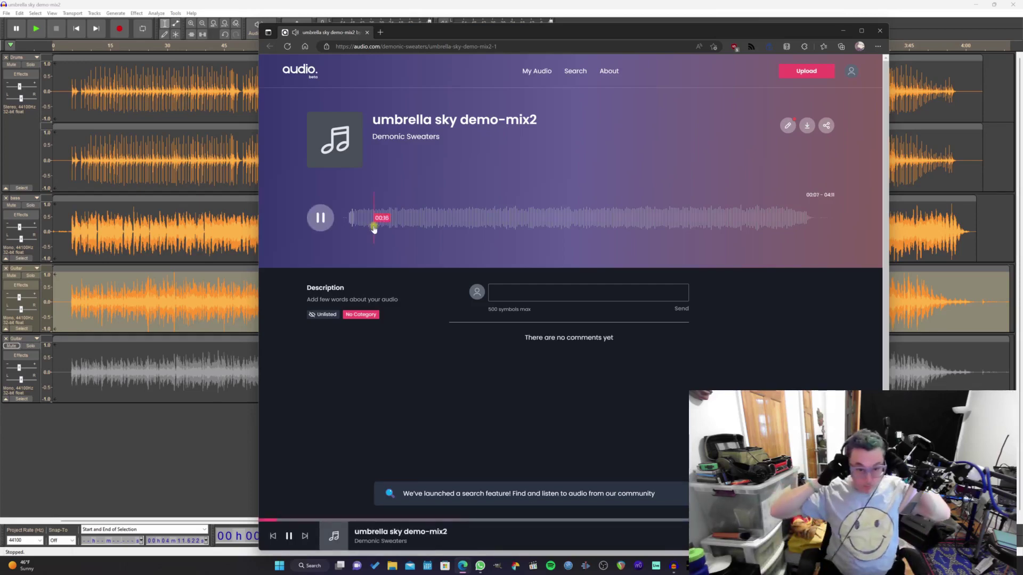
pyautogui.click(321, 218)
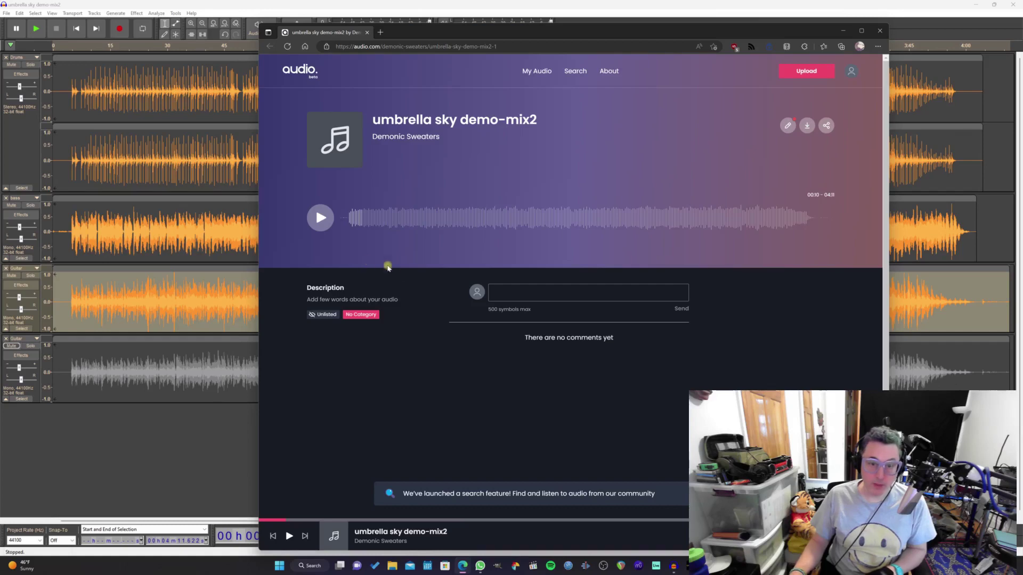
pyautogui.hotkey('alt', 'Tab')
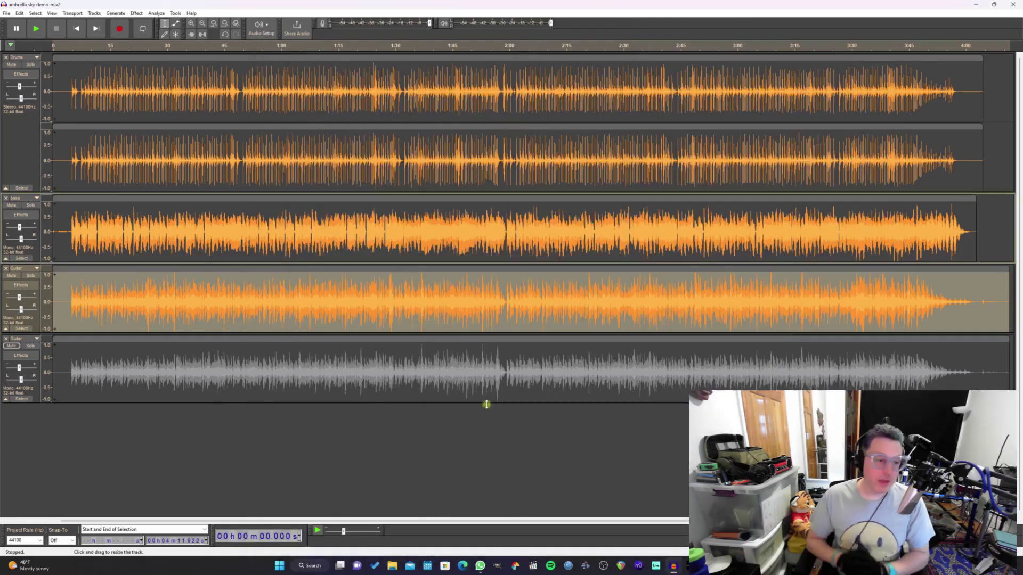
# Step: Open the Bass track's Realtime Effects panel and list vendors like AIR Music Technology and Cockos
pyautogui.click(21, 217)
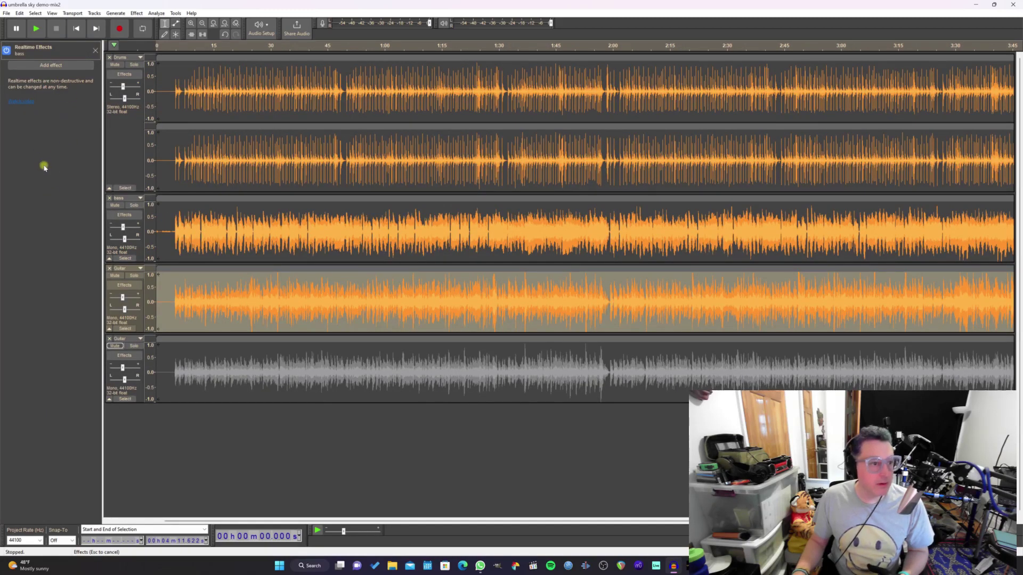
pyautogui.click(54, 66)
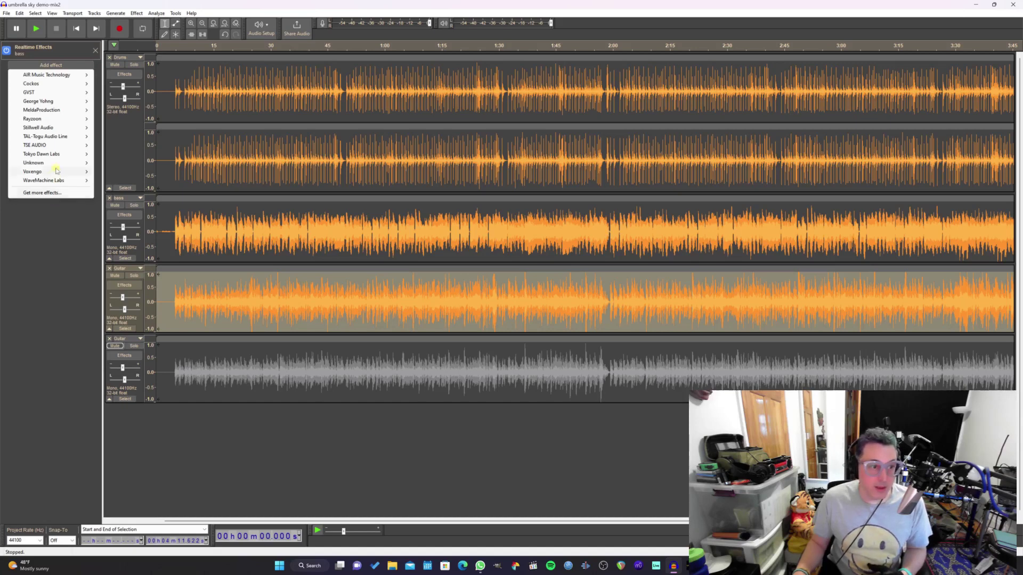
# Step: Add AIR ParametricEQ to the Bass track and open its plugin window
pyautogui.moveTo(59, 122)
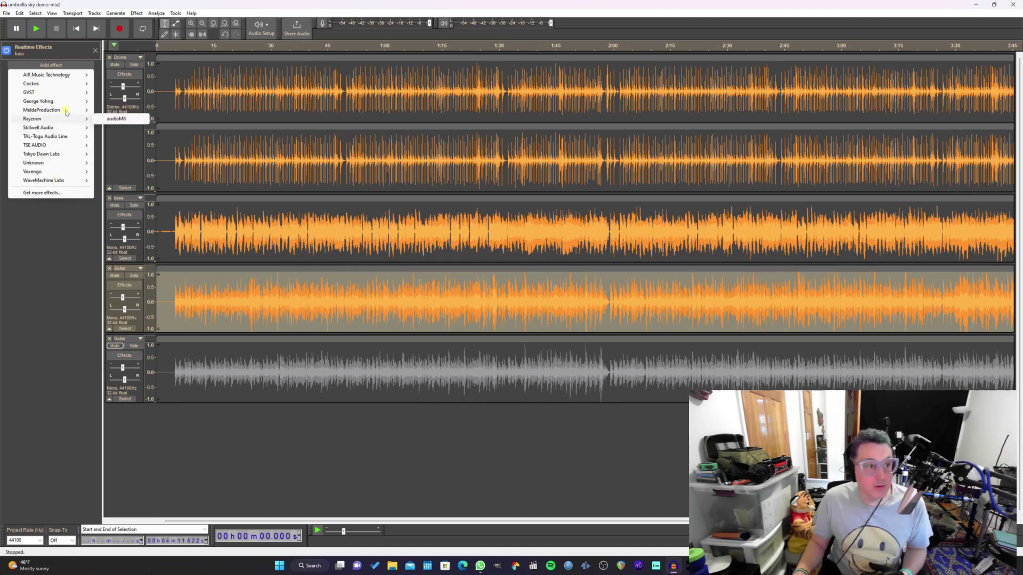
pyautogui.moveTo(74, 77)
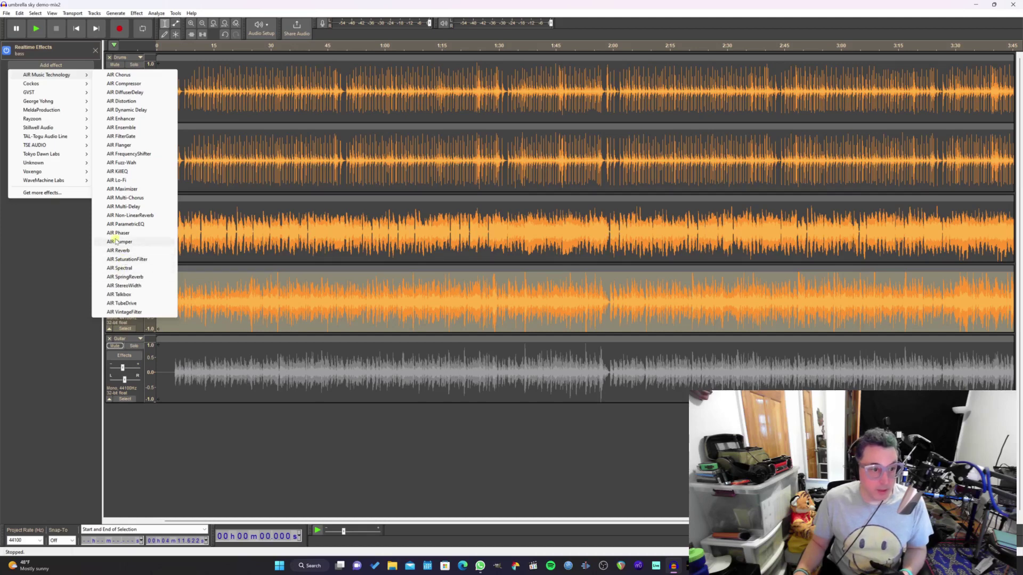
pyautogui.click(141, 224)
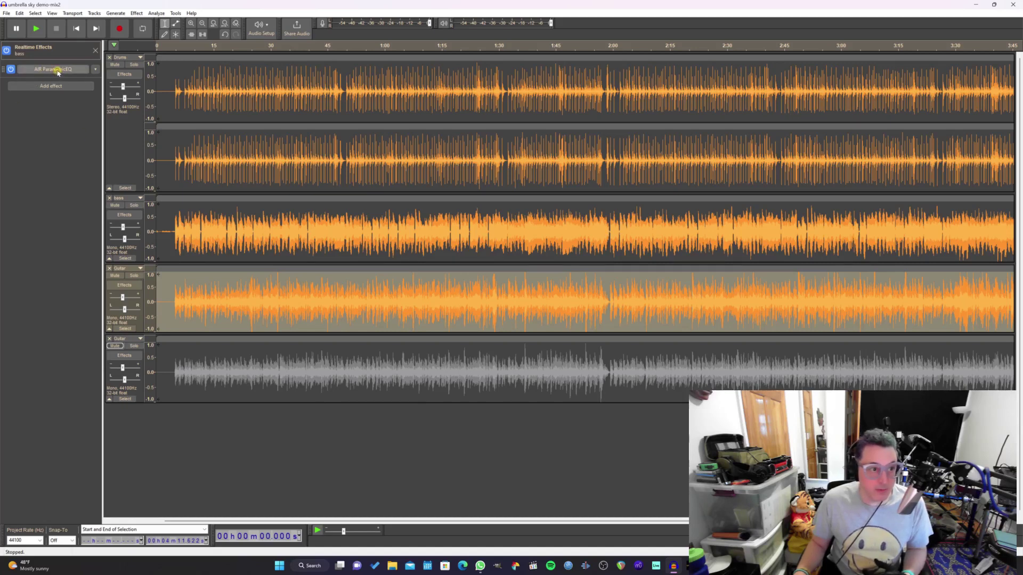
pyautogui.click(57, 70)
pyautogui.moveTo(500, 190); pyautogui.dragTo(606, 201)
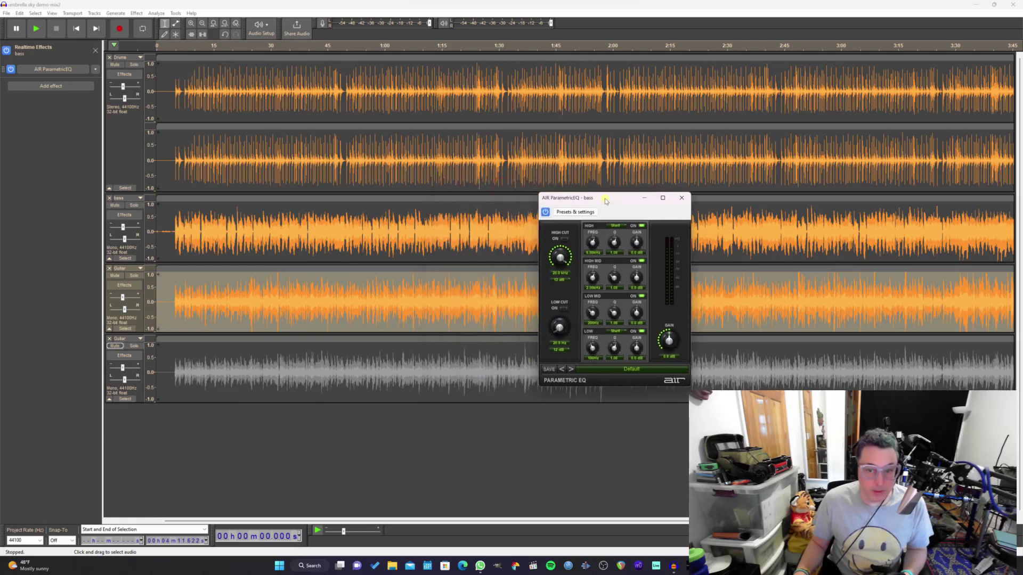
# Step: With the bass soloed during playback, raise EQ low gain to +3.7 dB and high gain to +2.5 dB
pyautogui.click(179, 46)
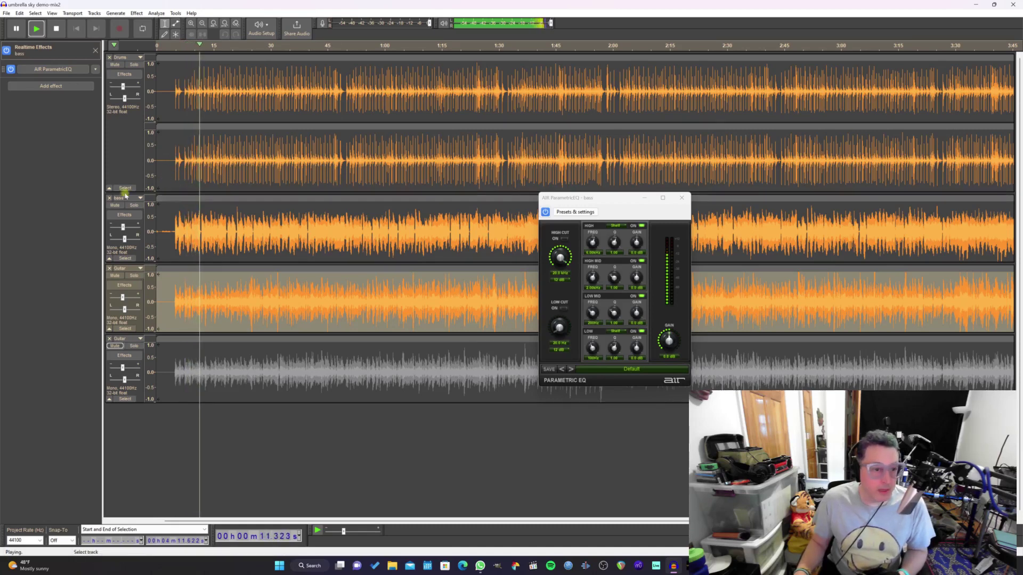
pyautogui.click(134, 205)
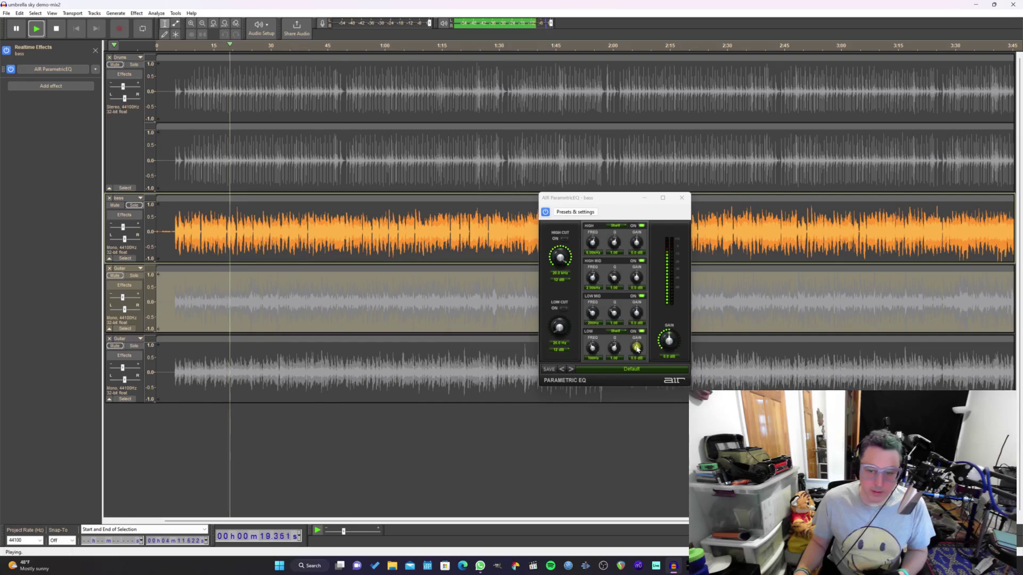
pyautogui.moveTo(637, 349); pyautogui.dragTo(640, 336)
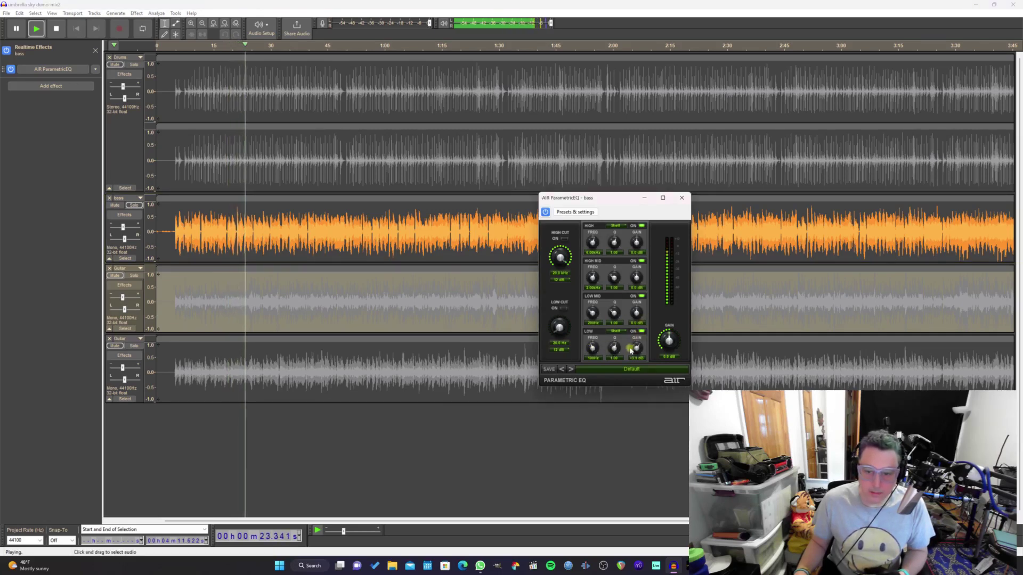
pyautogui.moveTo(630, 349); pyautogui.dragTo(631, 347)
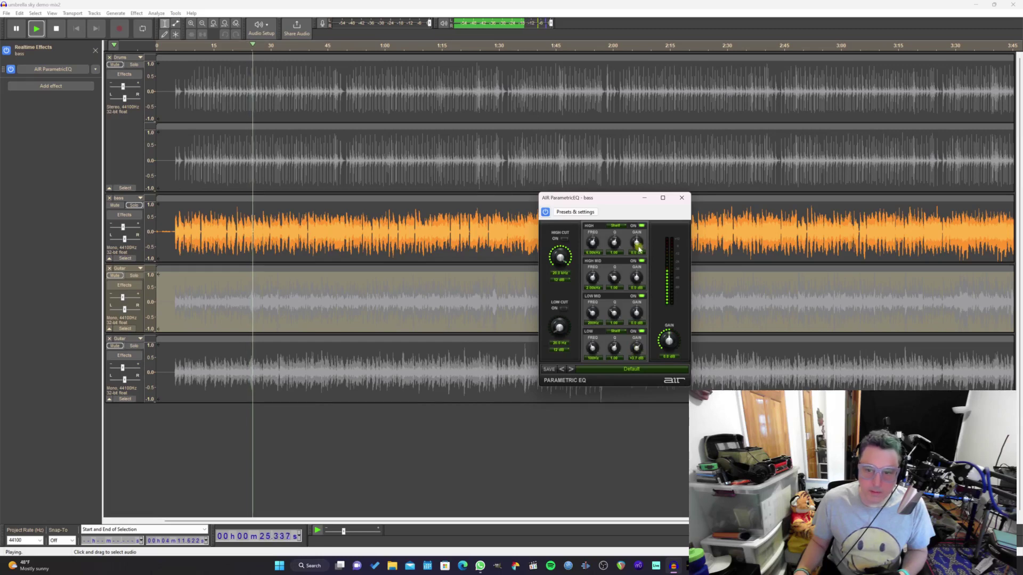
pyautogui.moveTo(639, 249); pyautogui.dragTo(611, 257)
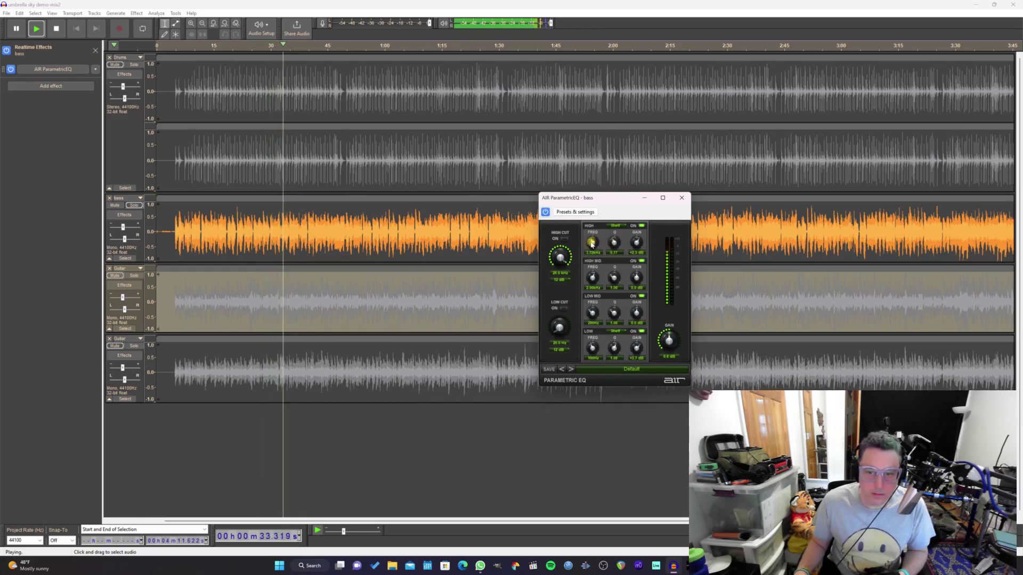
pyautogui.moveTo(591, 244); pyautogui.dragTo(591, 240)
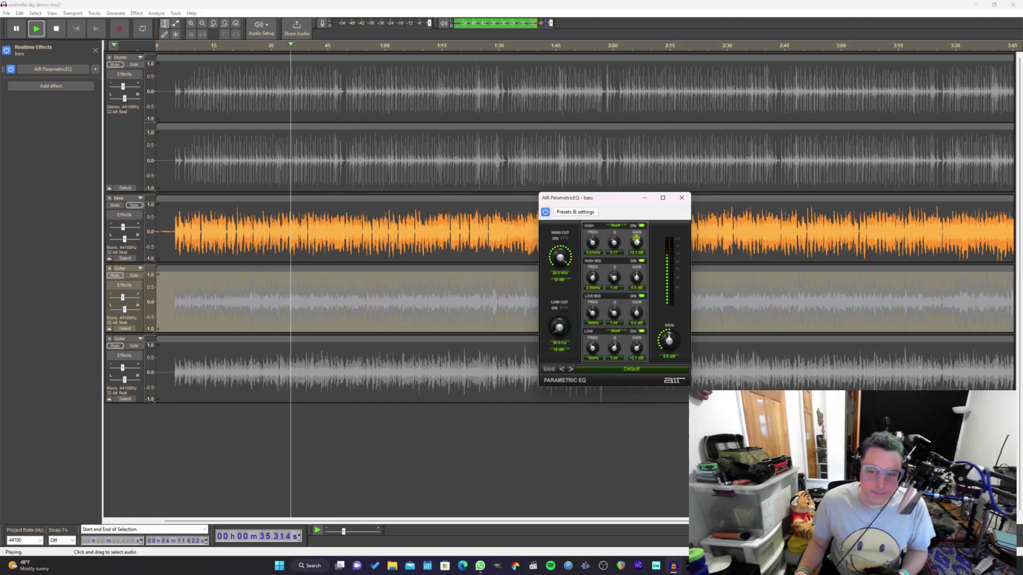
pyautogui.click(138, 205)
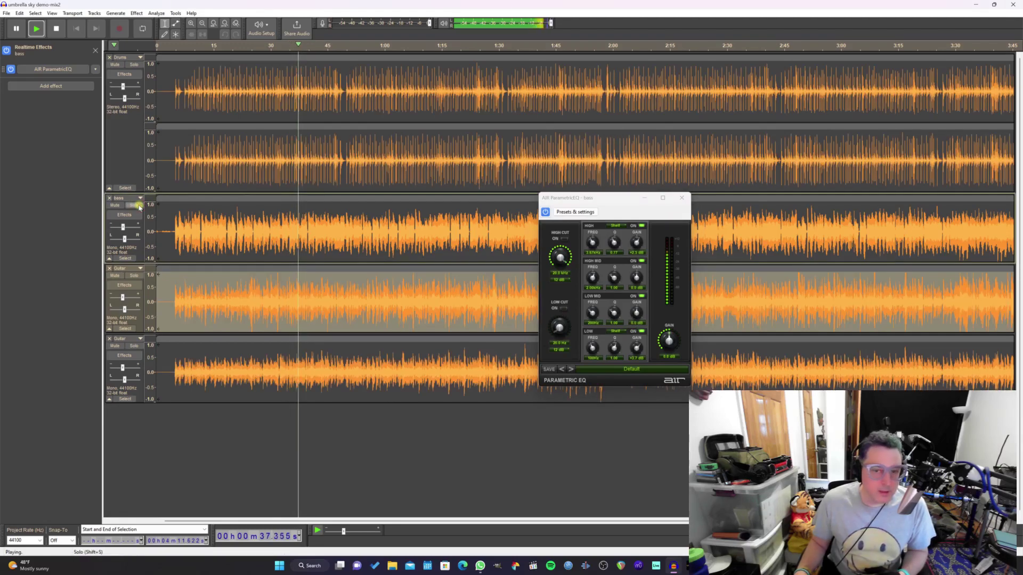
# Step: Close the ParametricEQ window, put AIR Distortion on the Drums track, and open its plugin window during playback
pyautogui.click(685, 199)
pyautogui.click(121, 76)
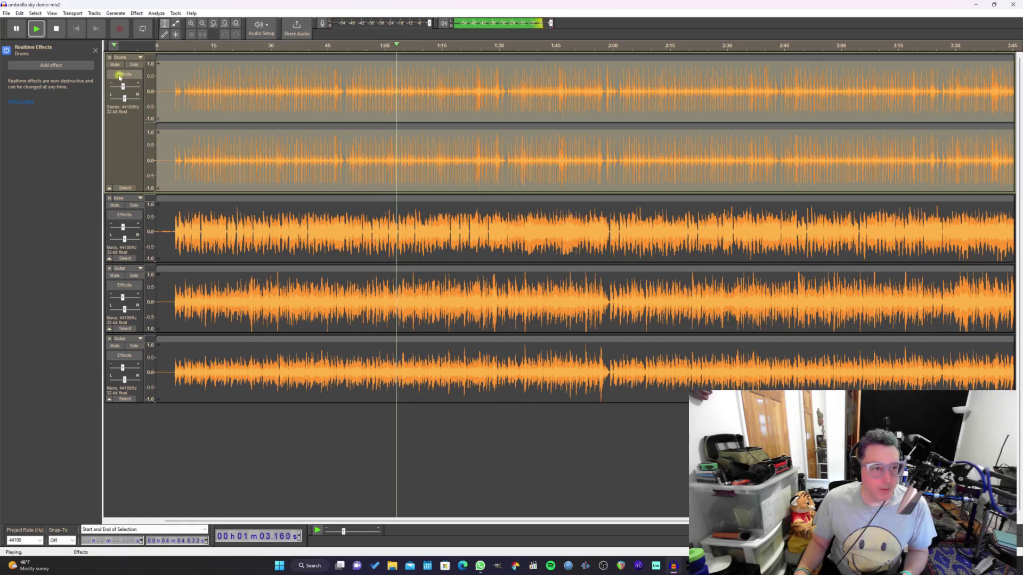
pyautogui.click(54, 66)
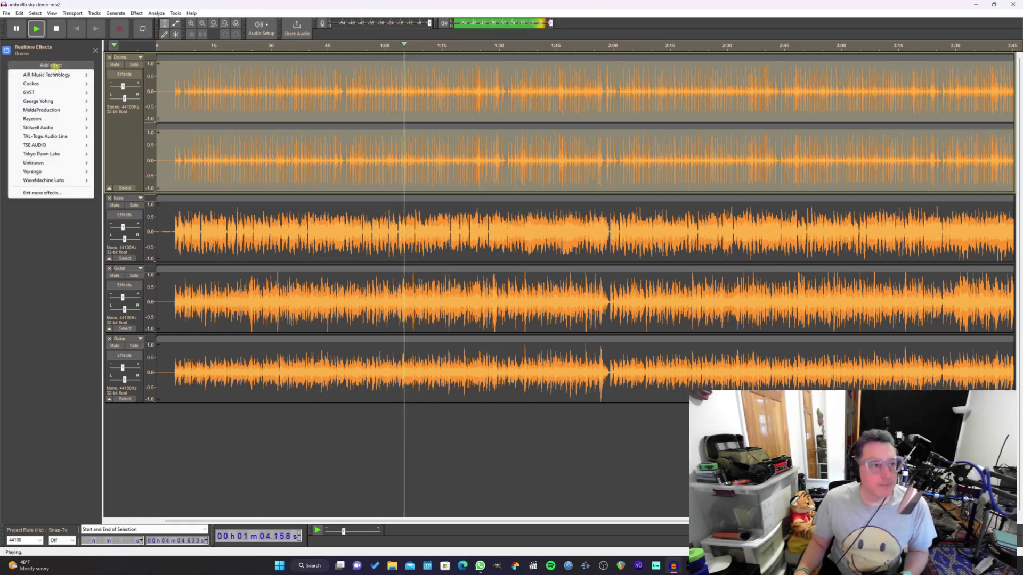
pyautogui.press('space')
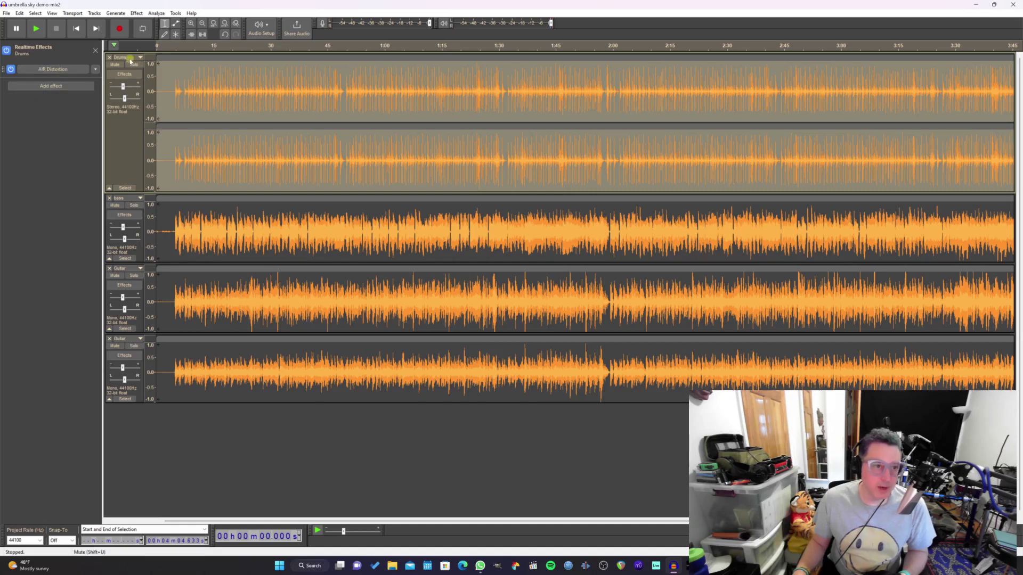
pyautogui.click(207, 45)
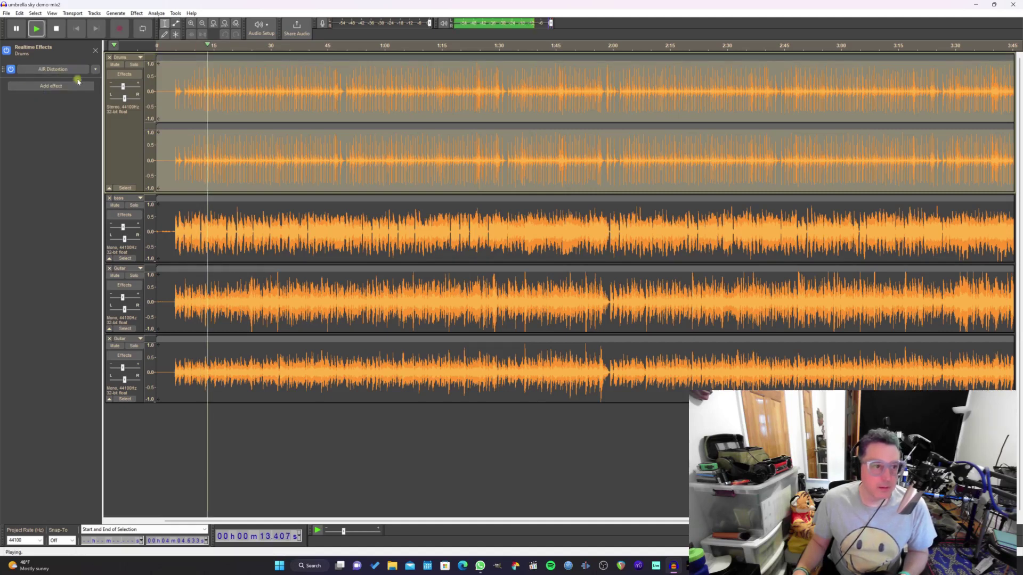
pyautogui.click(61, 70)
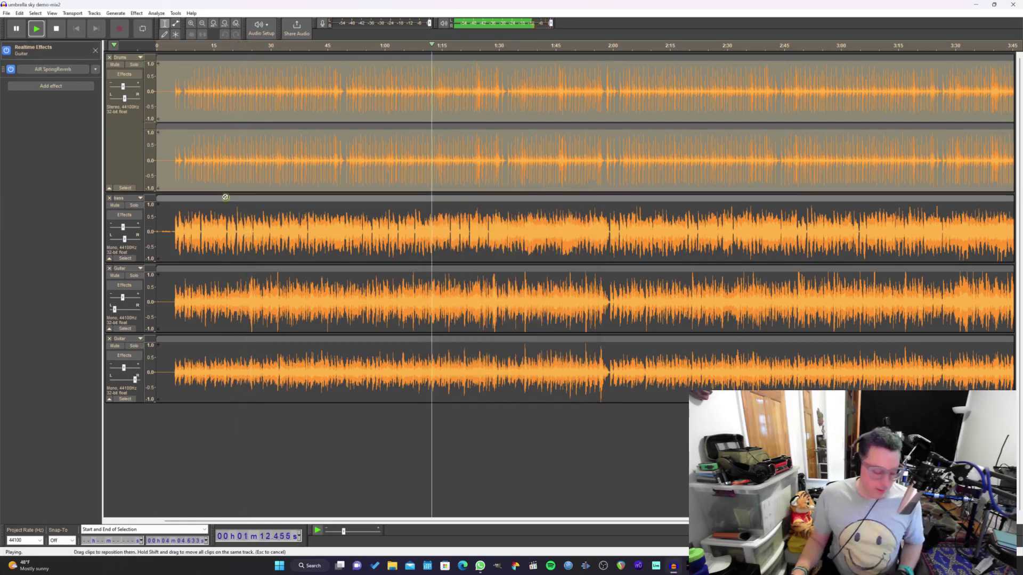
pyautogui.press('space')
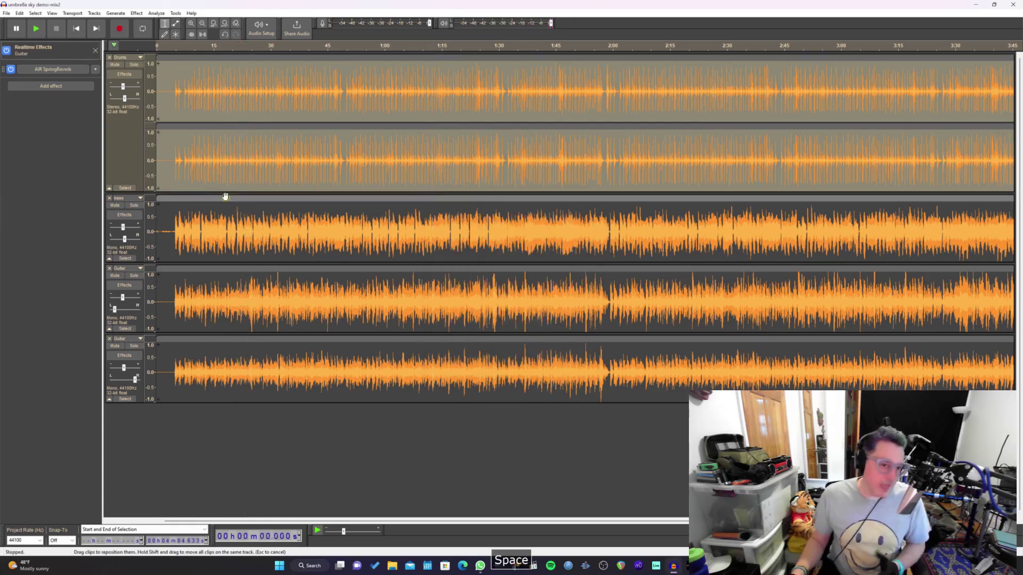